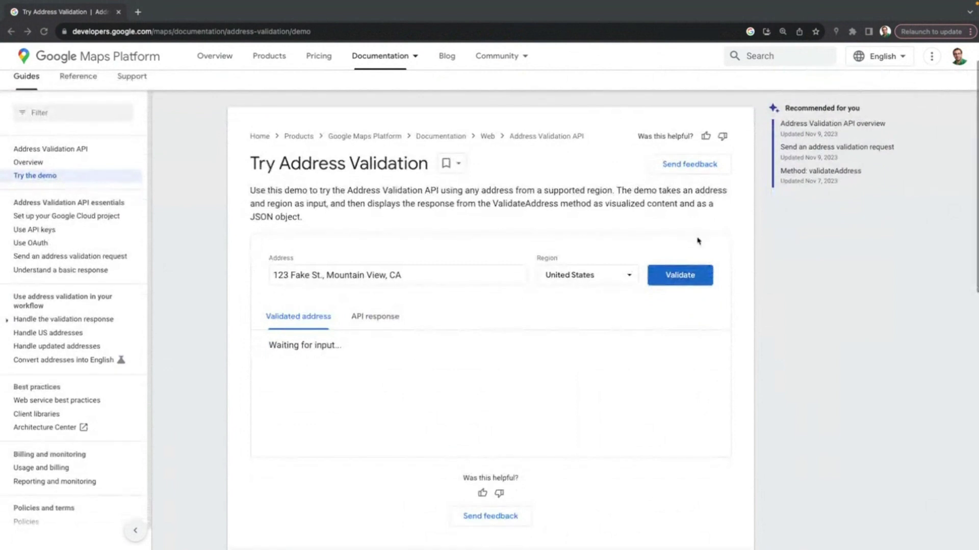
Step: Validate the prefilled Mountain View address for the United States region and review its granularity and validated address verdict
click(686, 282)
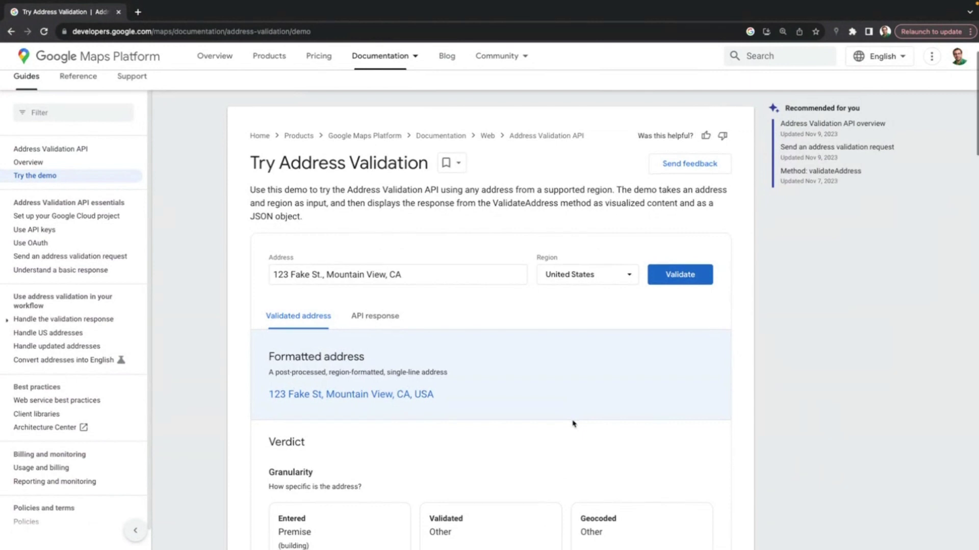
scroll(574, 424, down, 3)
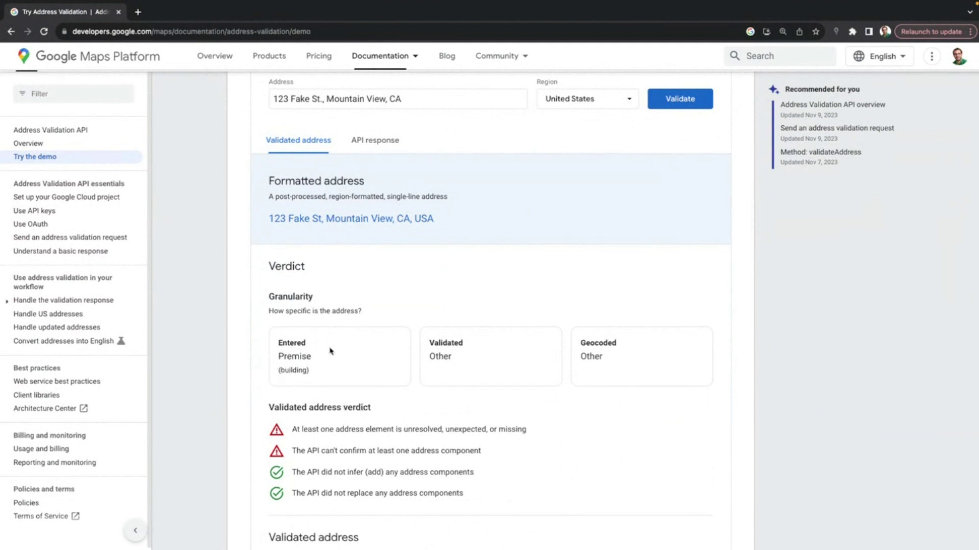
scroll(357, 385, down, 1)
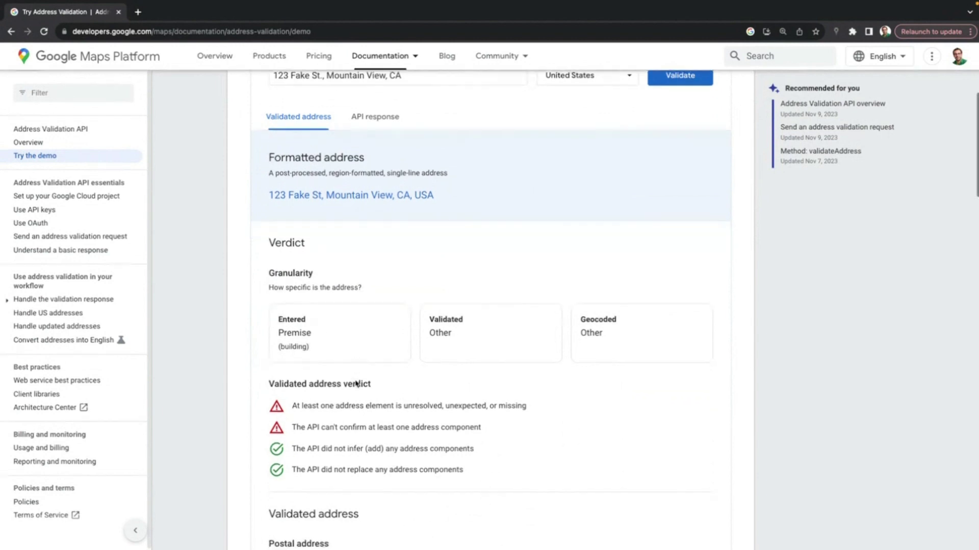
scroll(357, 380, down, 1)
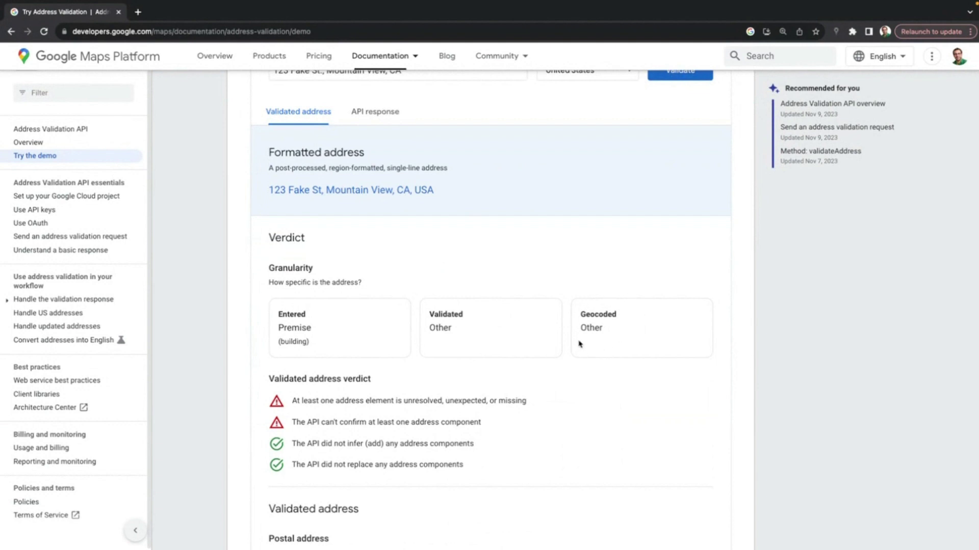
scroll(590, 367, down, 3)
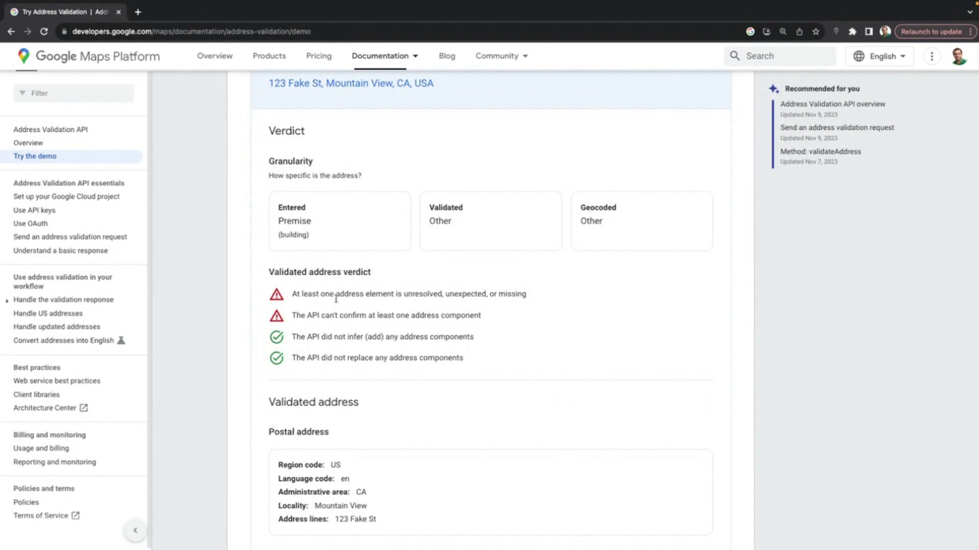
scroll(336, 299, down, 1)
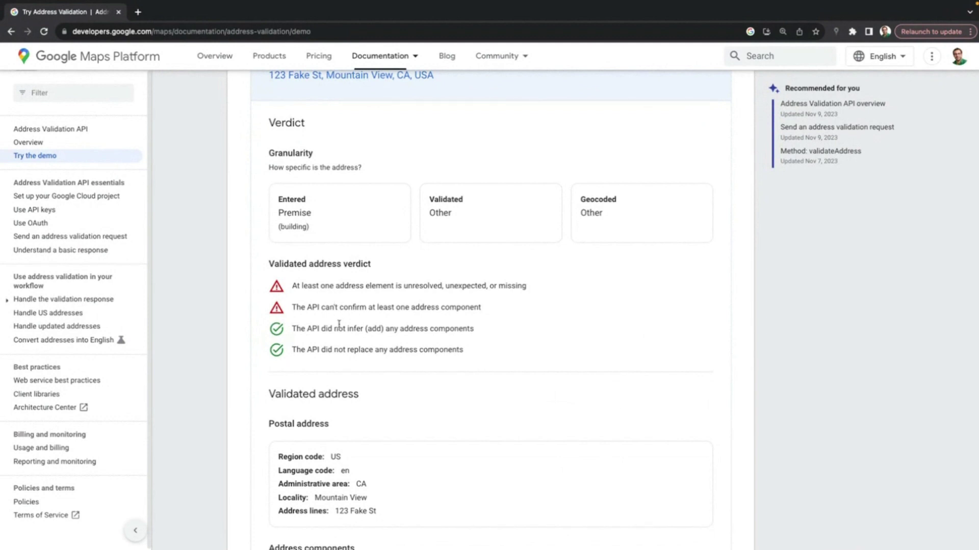
Step: Examine the Mountain View result's address components, components summary, geocode and USPS delivery point confirmation
scroll(339, 324, down, 7)
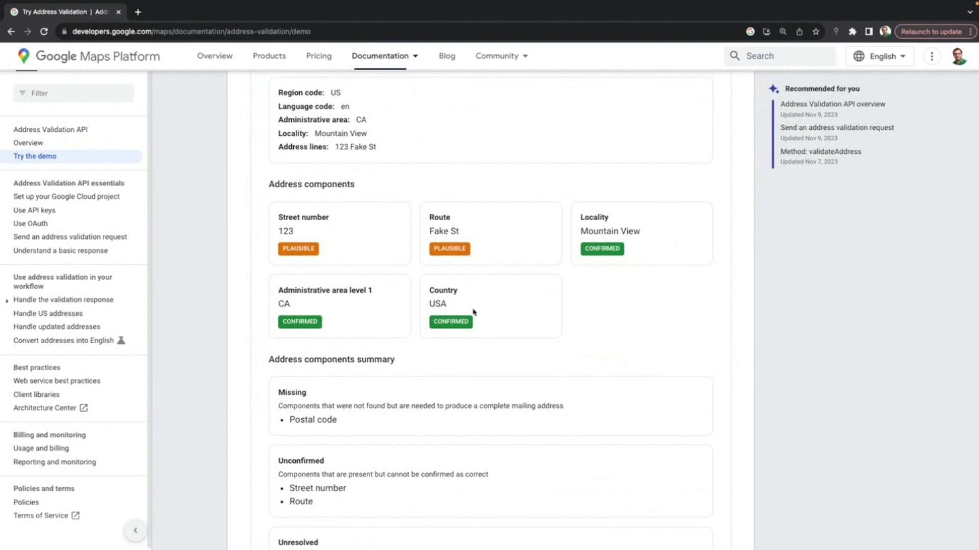
scroll(473, 312, down, 1)
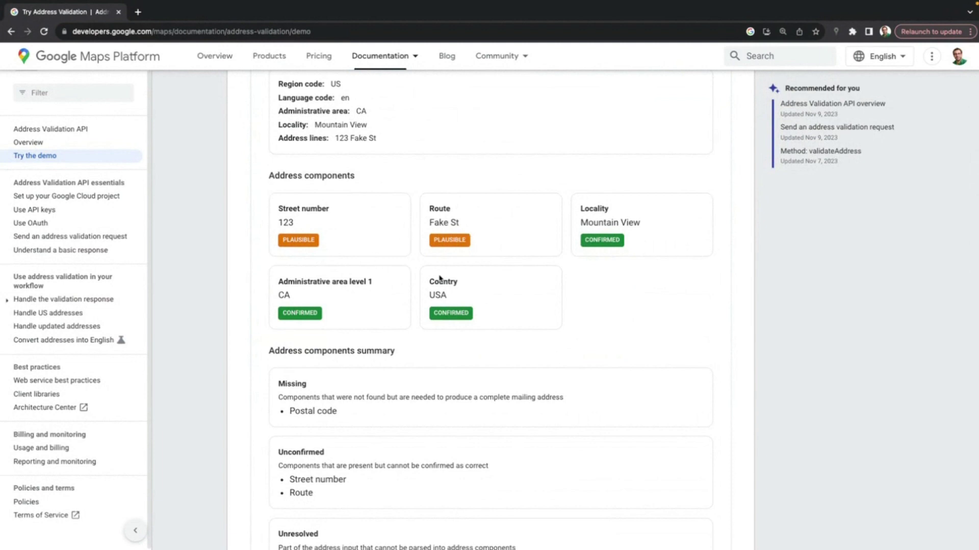
scroll(439, 279, down, 3)
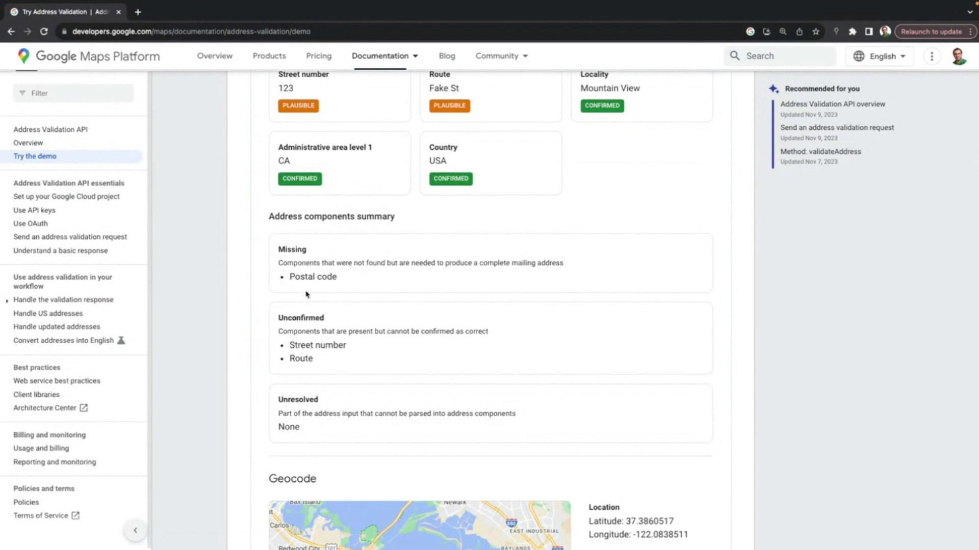
scroll(316, 296, down, 3)
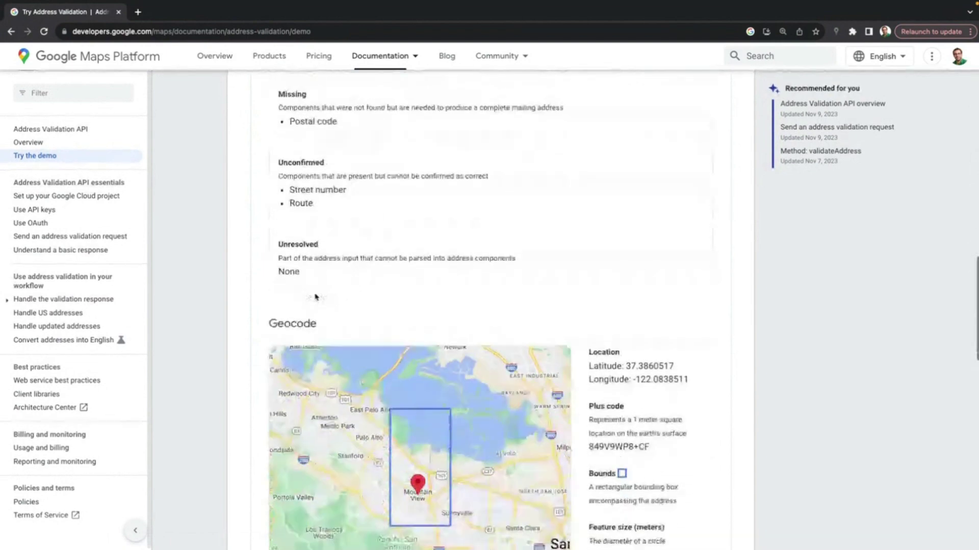
scroll(316, 297, down, 3)
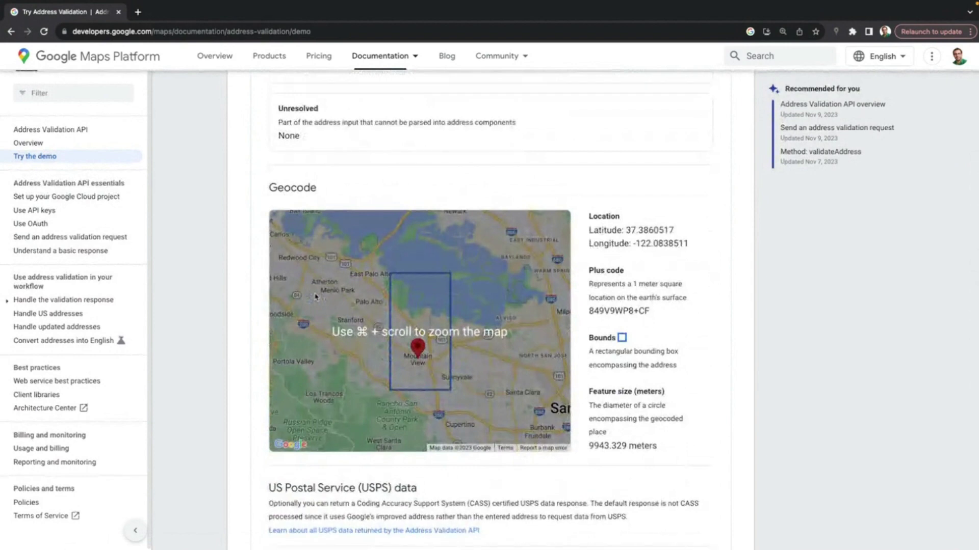
scroll(315, 297, down, 1)
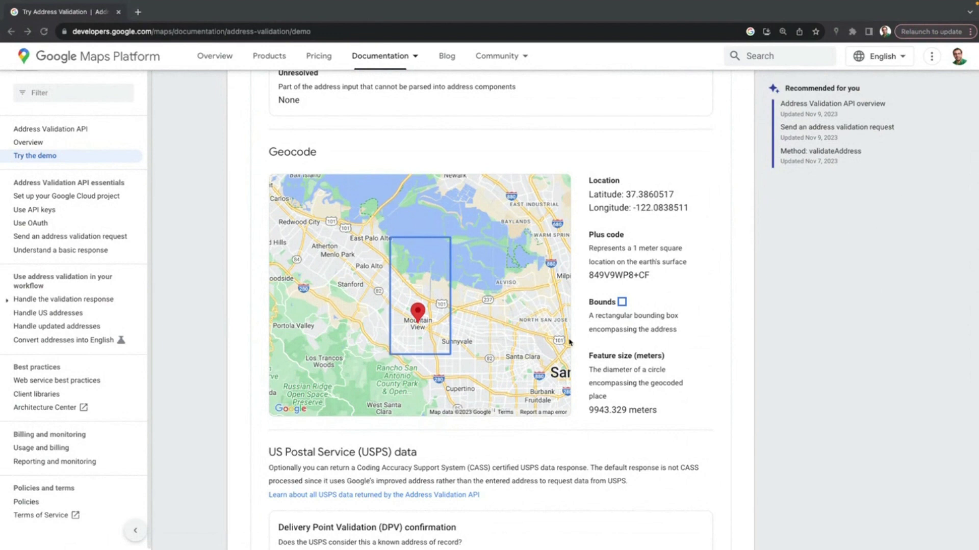
scroll(462, 461, down, 4)
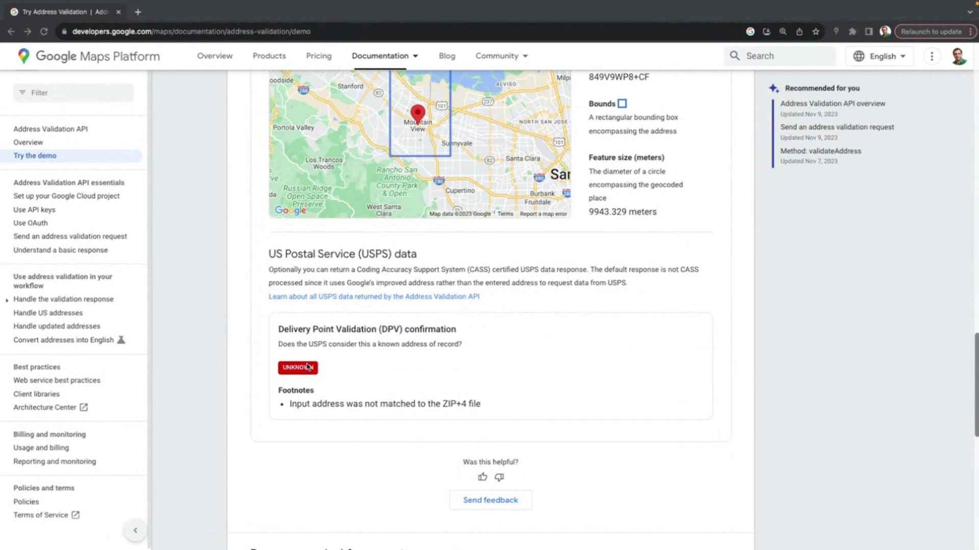
Step: Load the Missing subpremise example address and validate it again with the city misspelled as Astin
scroll(245, 367, up, 10)
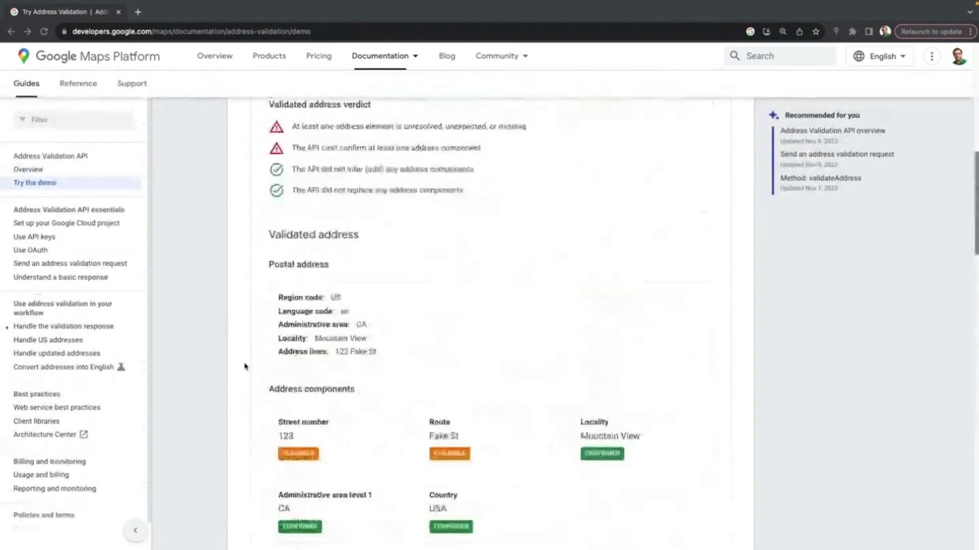
scroll(245, 367, up, 10)
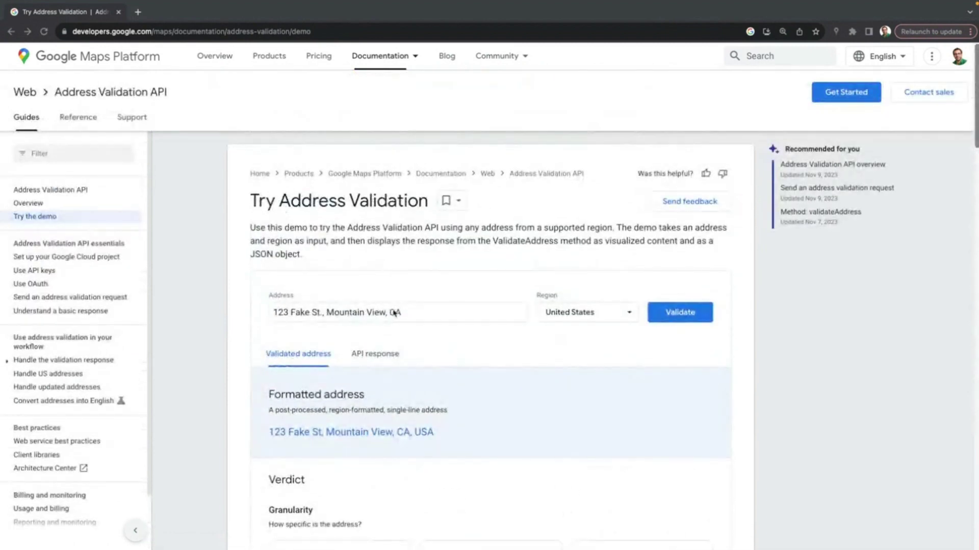
click(393, 312)
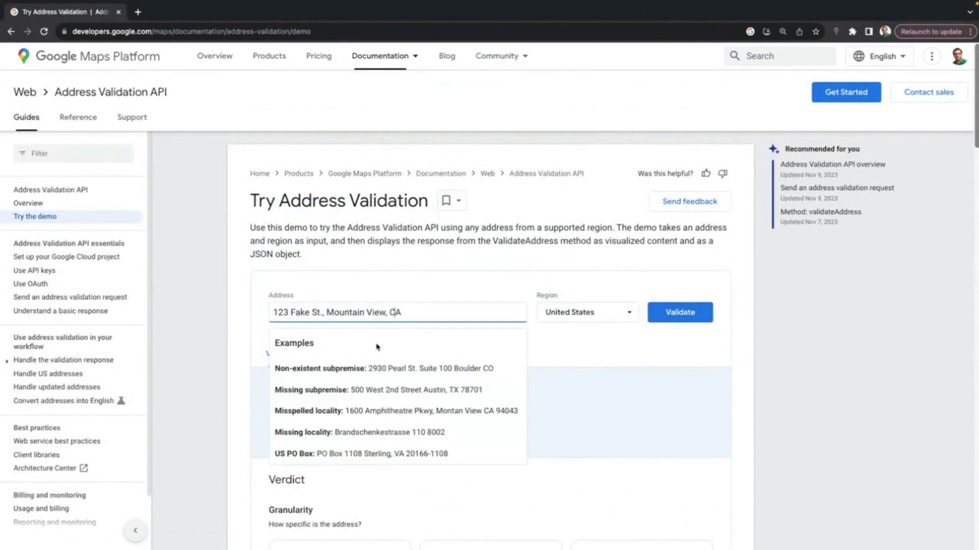
click(369, 387)
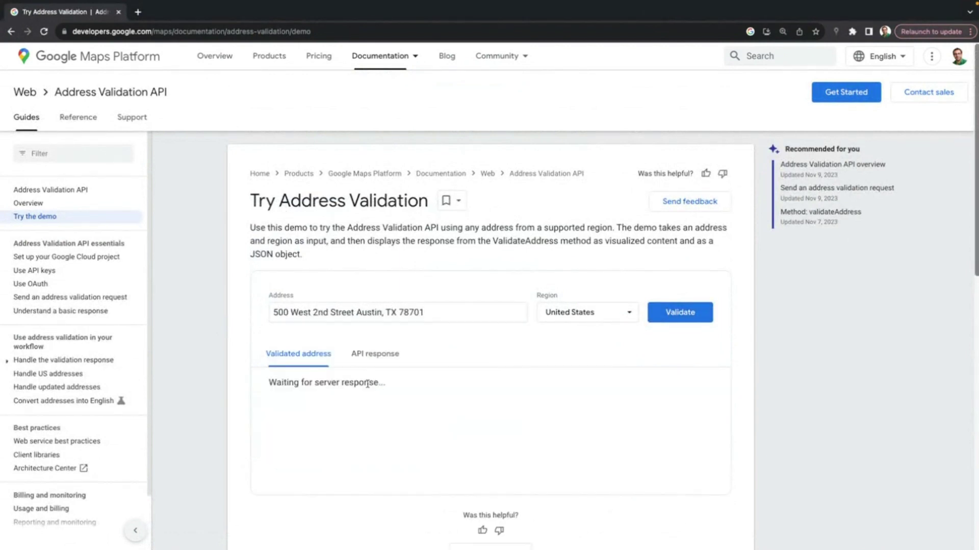
click(368, 312)
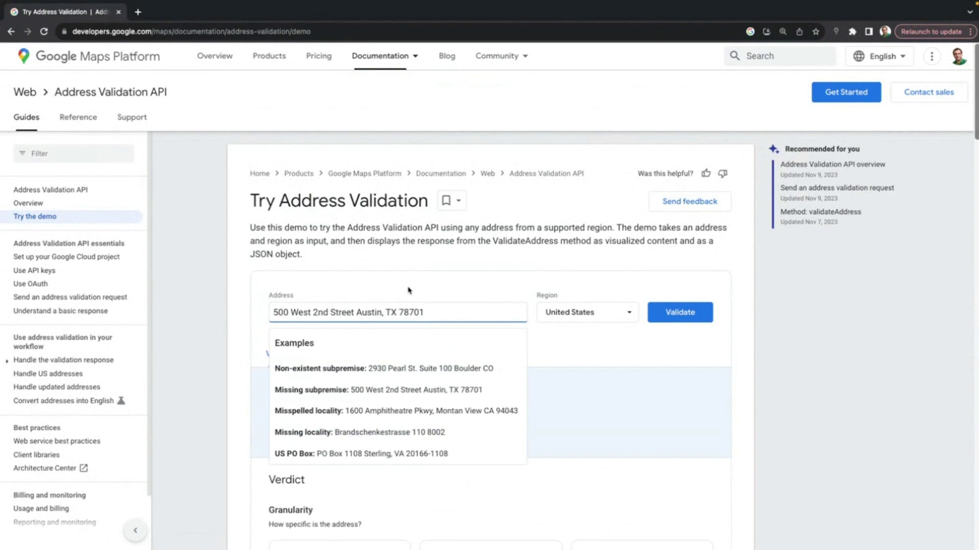
key(BackSpace)
key(Return)
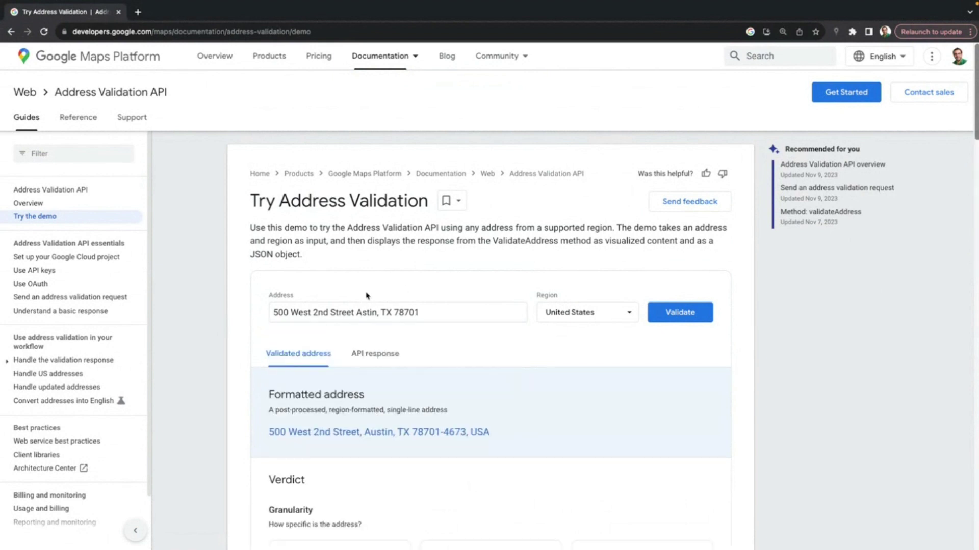
Step: Check the Entered, Validated and Geocoded granularity of the misspelled address, and its warning about unresolved, unexpected or missing elements
scroll(230, 388, down, 4)
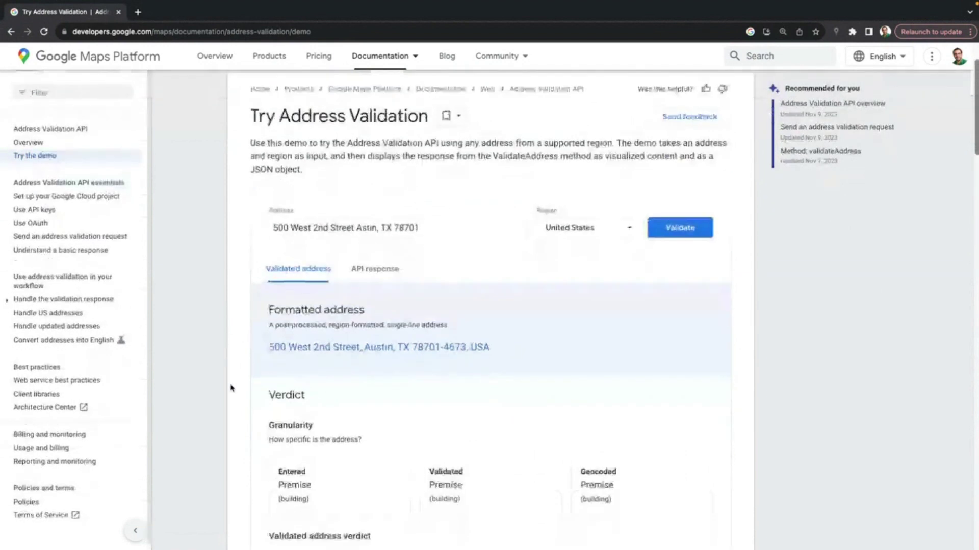
scroll(230, 388, down, 1)
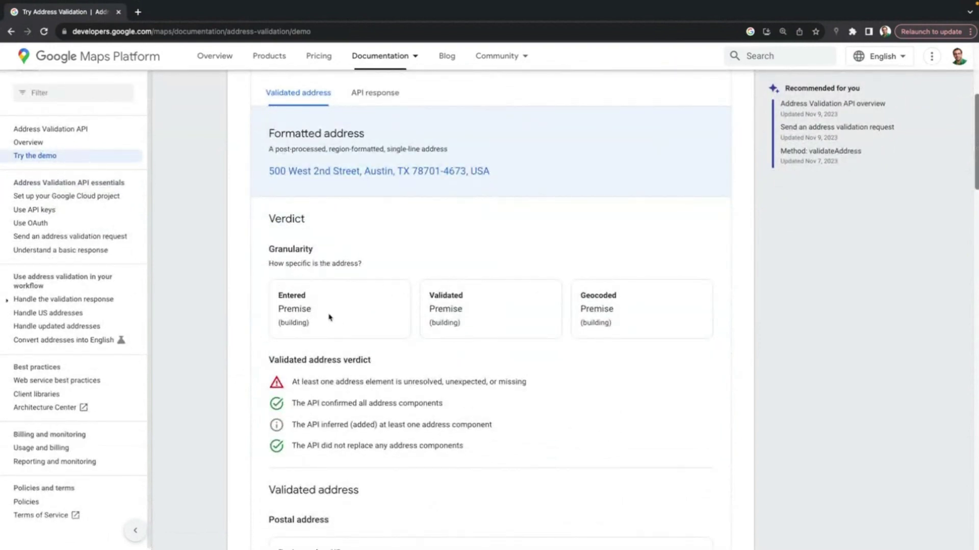
drag(328, 315, 277, 312)
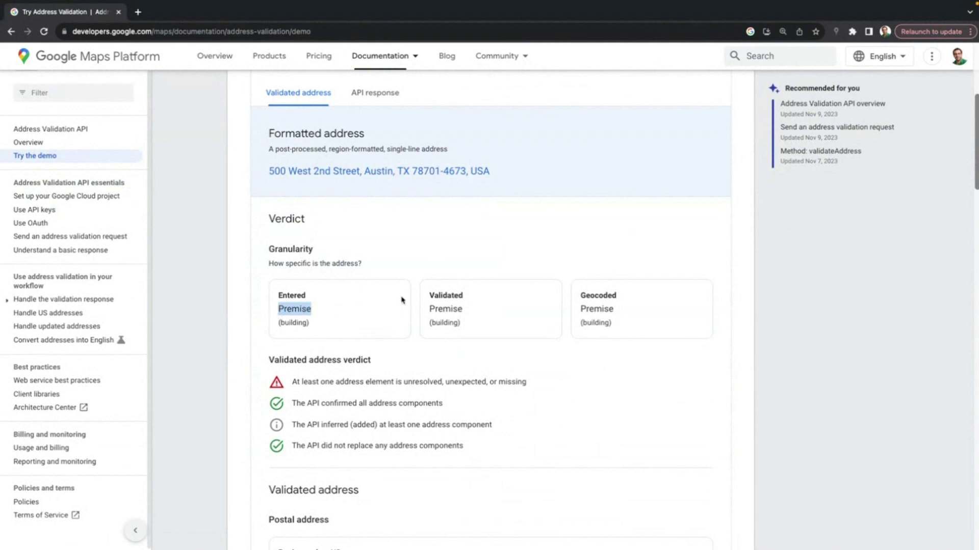
drag(475, 312, 431, 309)
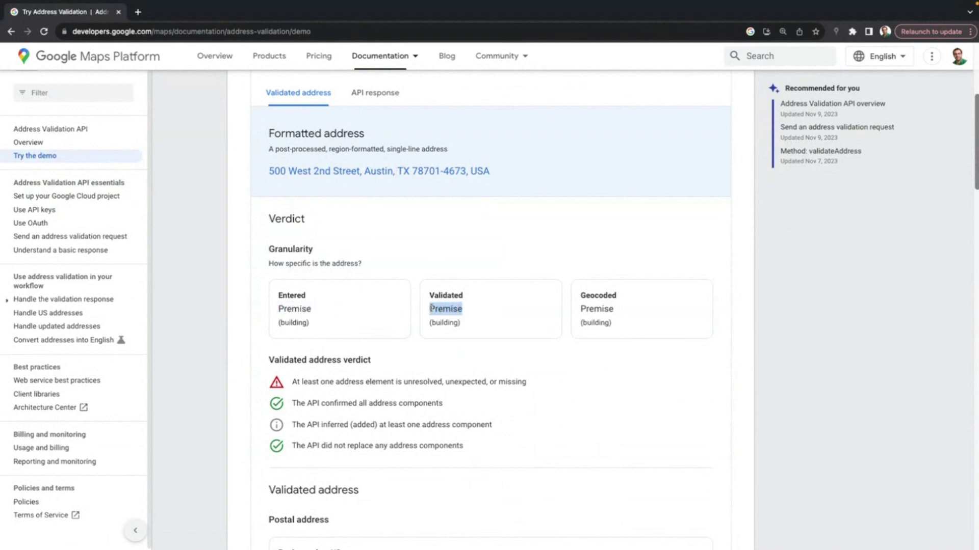
drag(624, 311, 578, 312)
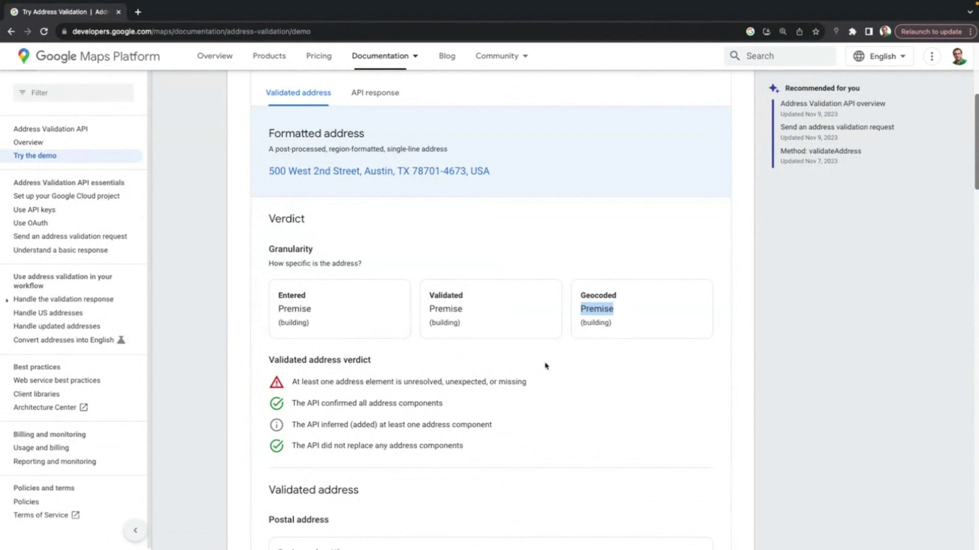
scroll(514, 428, down, 3)
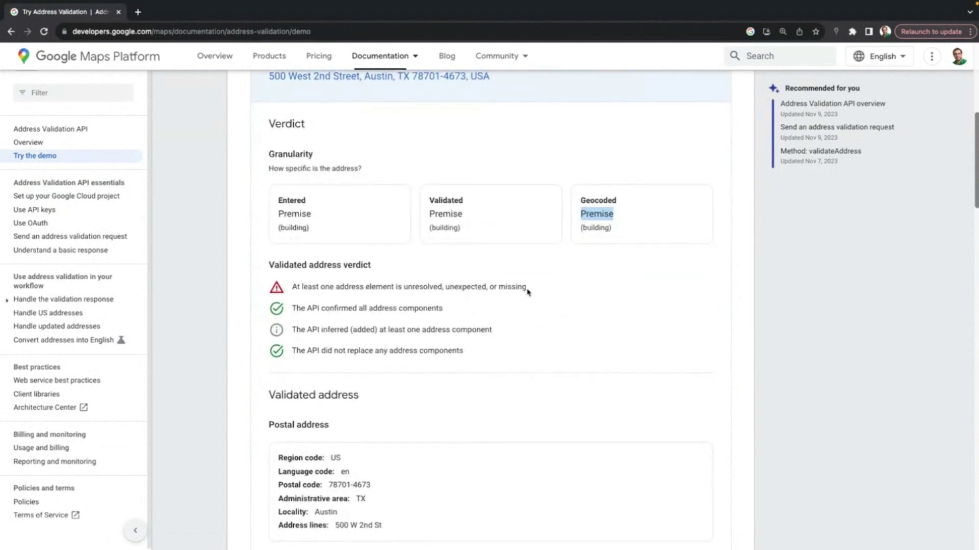
drag(532, 289, 359, 291)
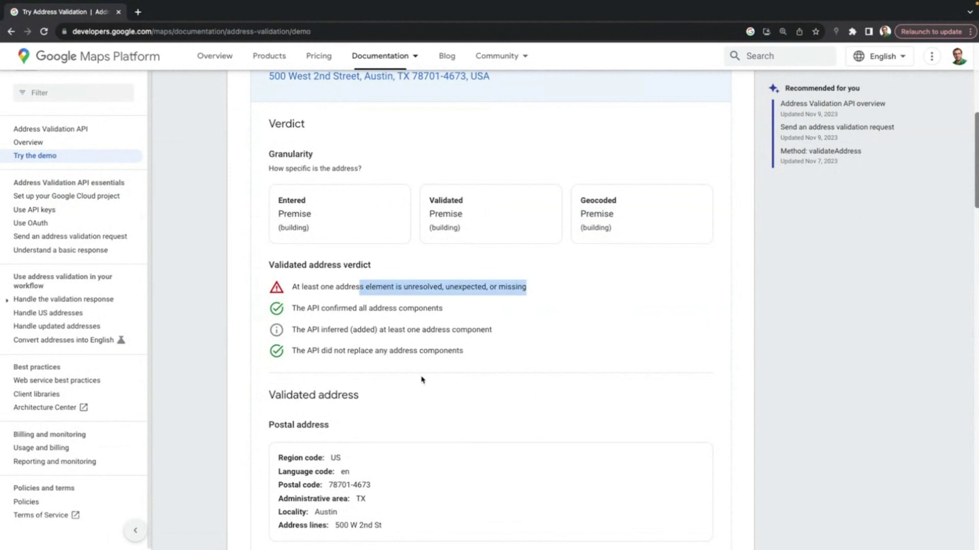
Step: Review the status of each address component and the missing components in the address components summary
scroll(422, 380, down, 8)
scroll(421, 380, down, 1)
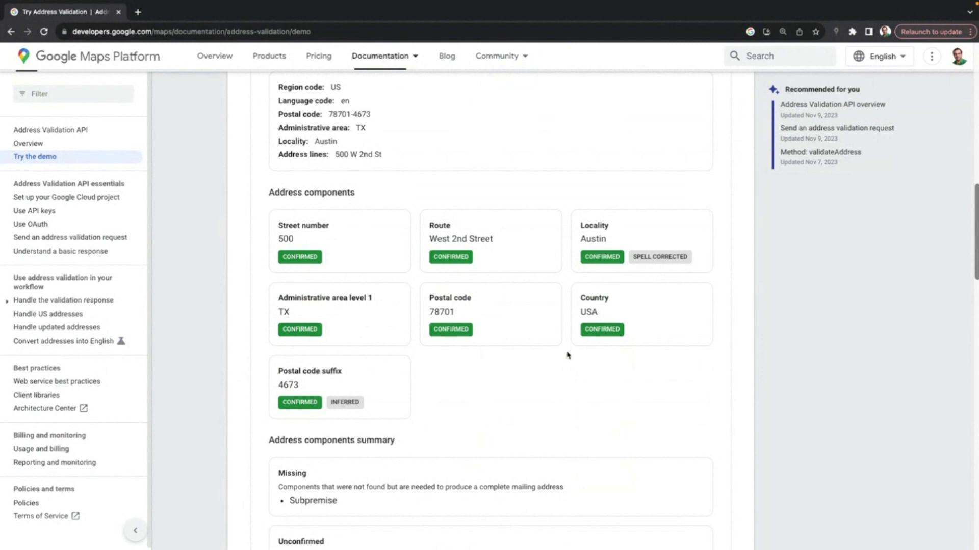
scroll(549, 385, down, 1)
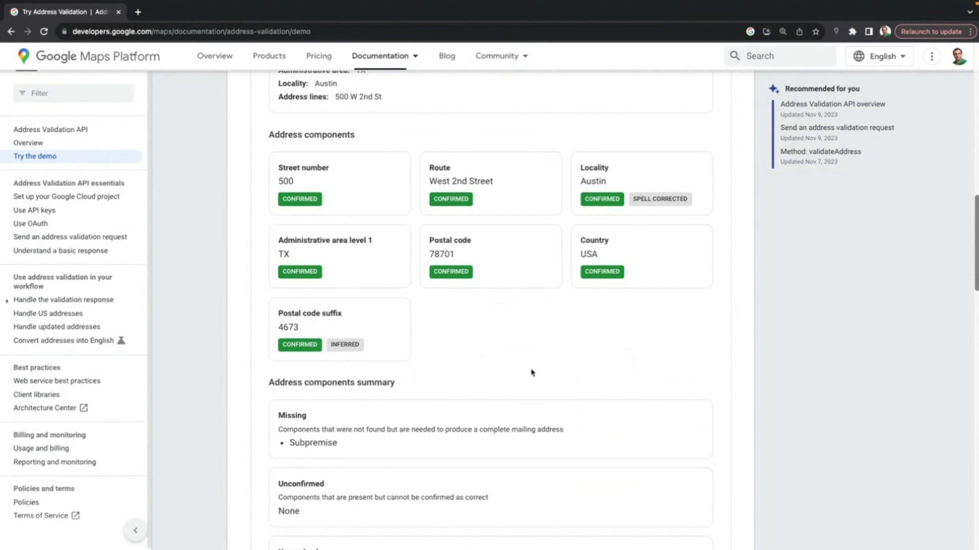
scroll(532, 372, down, 3)
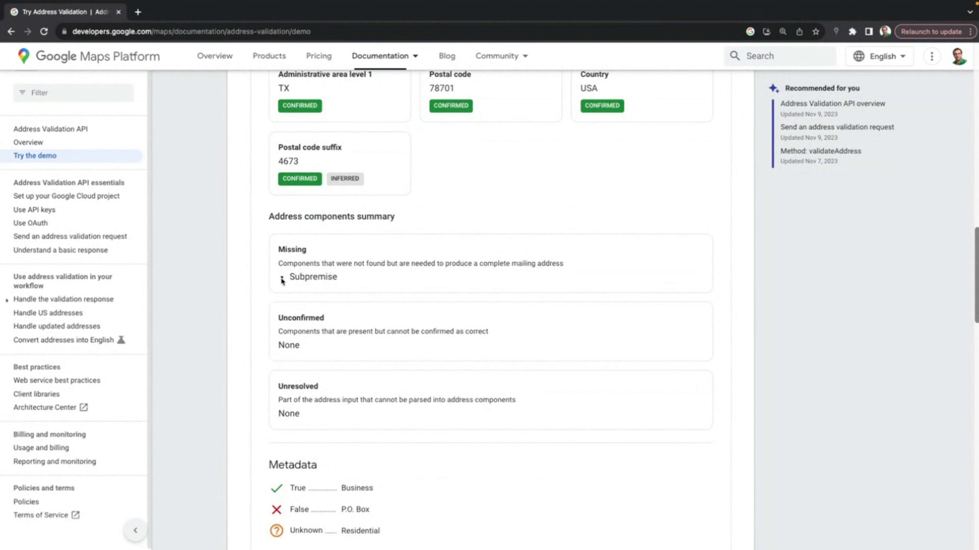
drag(290, 277, 342, 279)
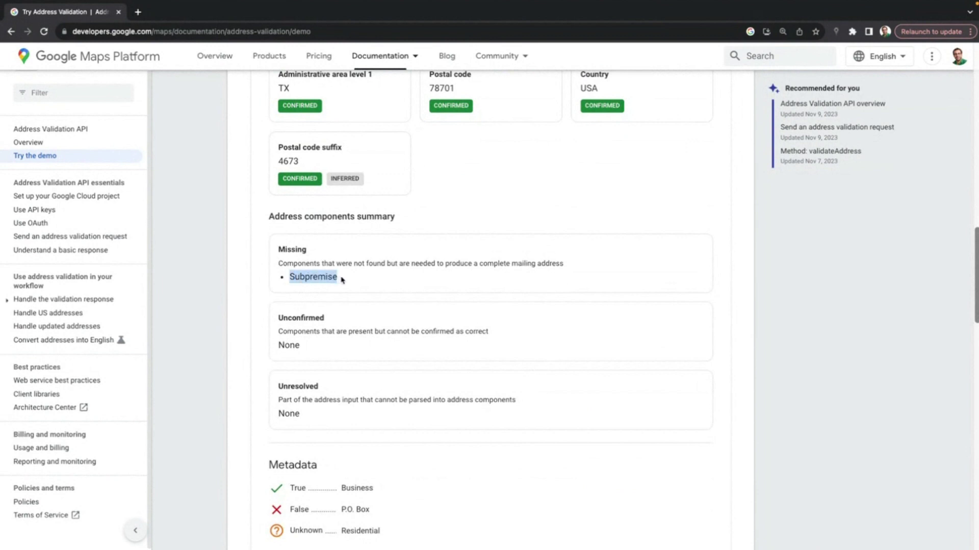
Step: Examine the address's metadata, geocode and USPS Delivery Point Validation confirmation, including the unit/apartment note
scroll(341, 280, down, 5)
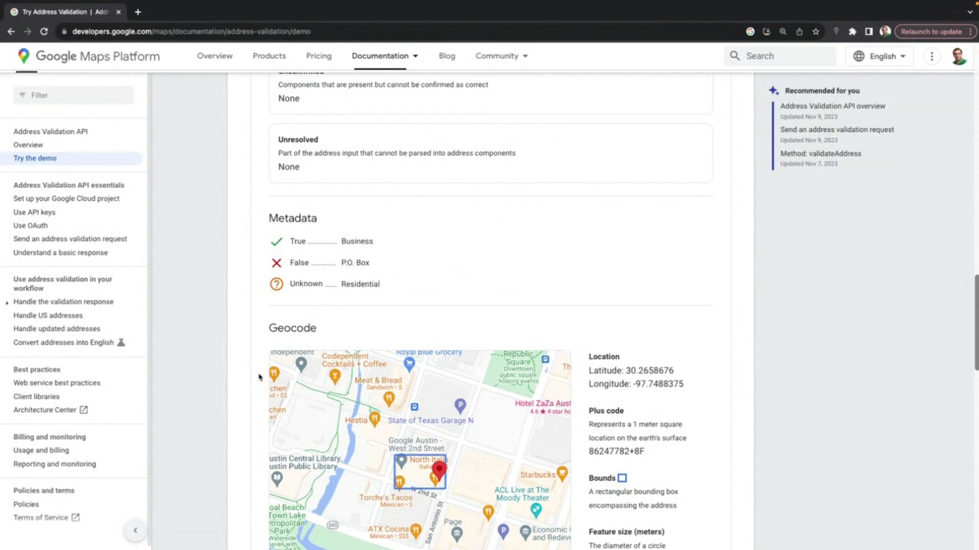
scroll(240, 402, down, 6)
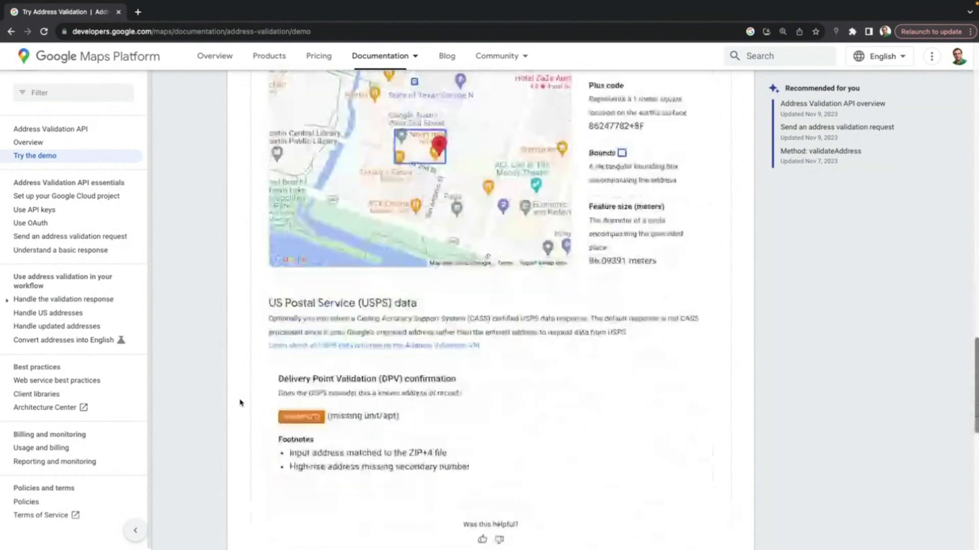
scroll(240, 403, down, 2)
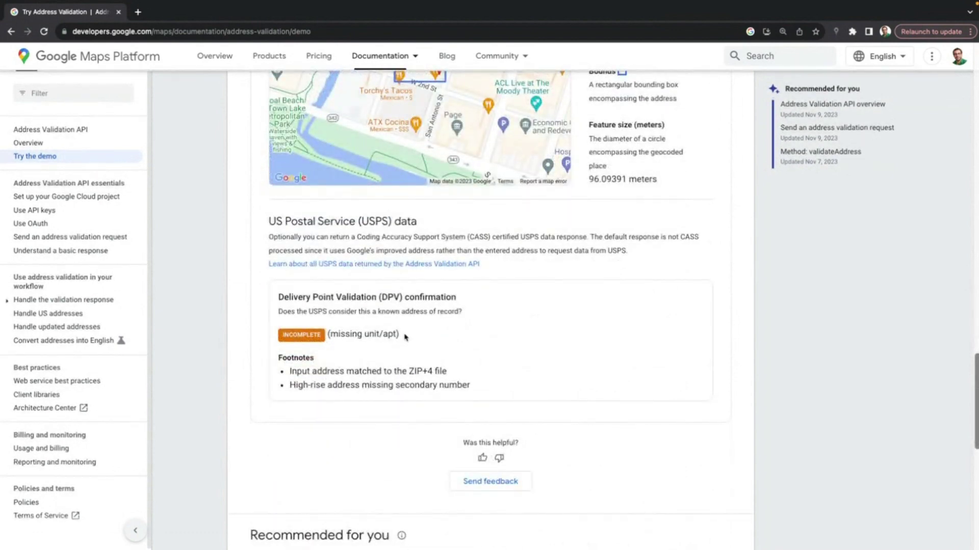
drag(405, 336, 367, 334)
scroll(368, 334, up, 20)
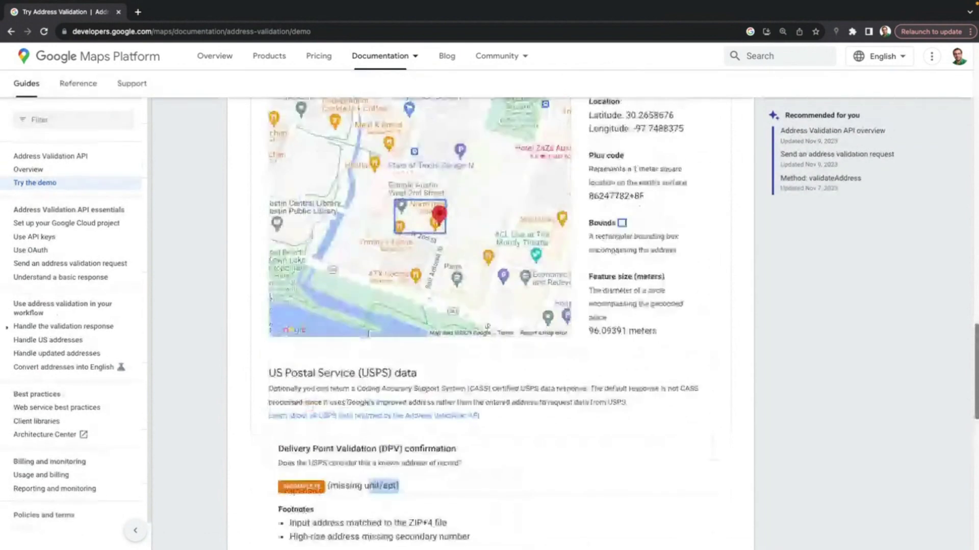
scroll(368, 334, up, 10)
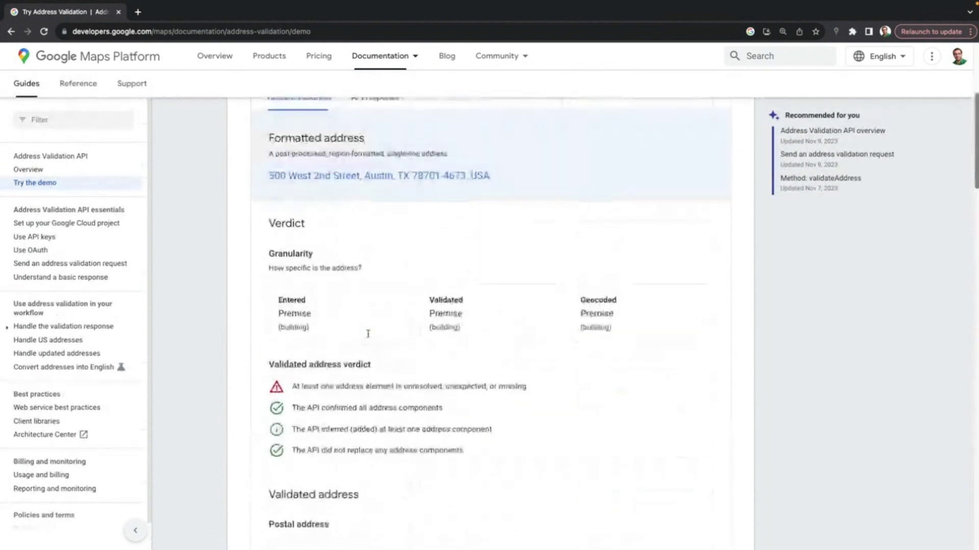
Step: Add the suite ste 133 after the misspelled city Astin in the example address and validate it again
click(378, 263)
text(, TX 78701)
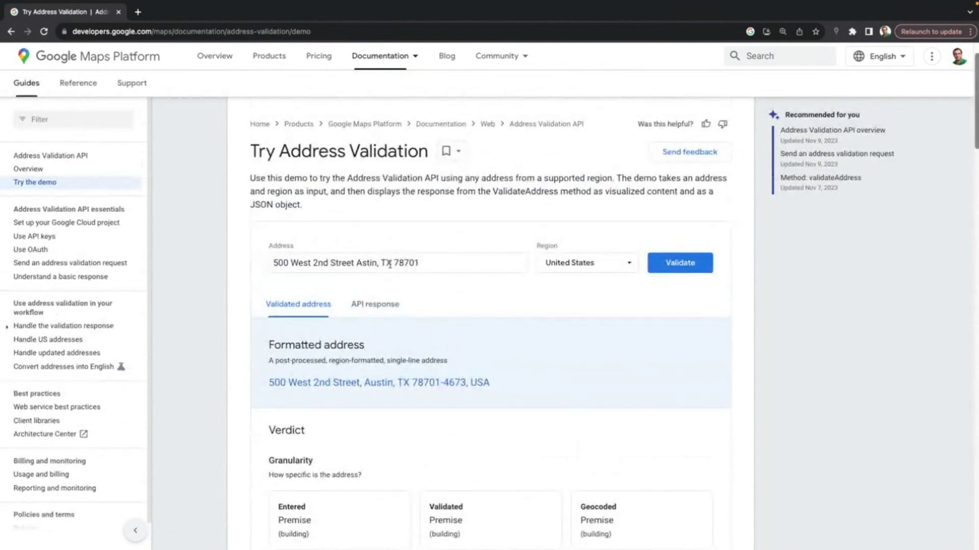
click(376, 263)
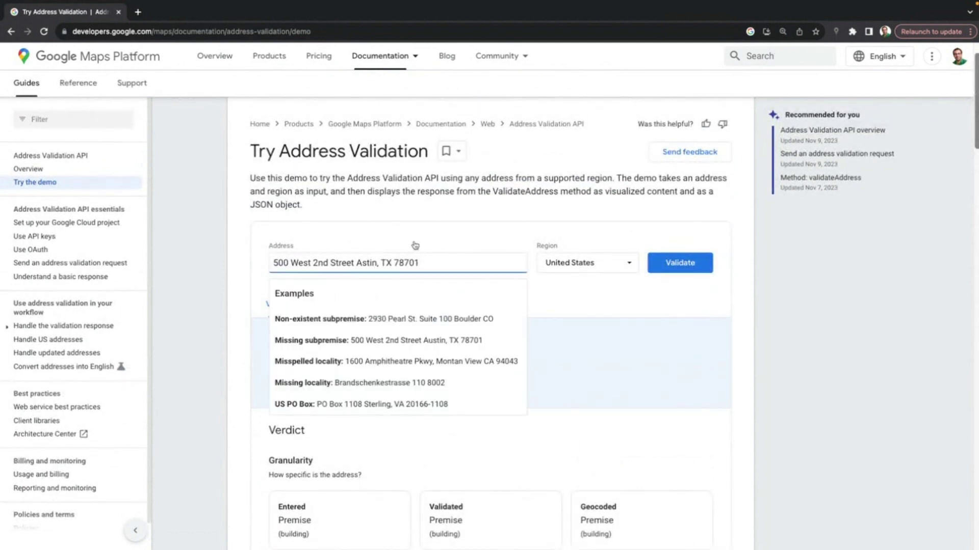
text(ste 13)
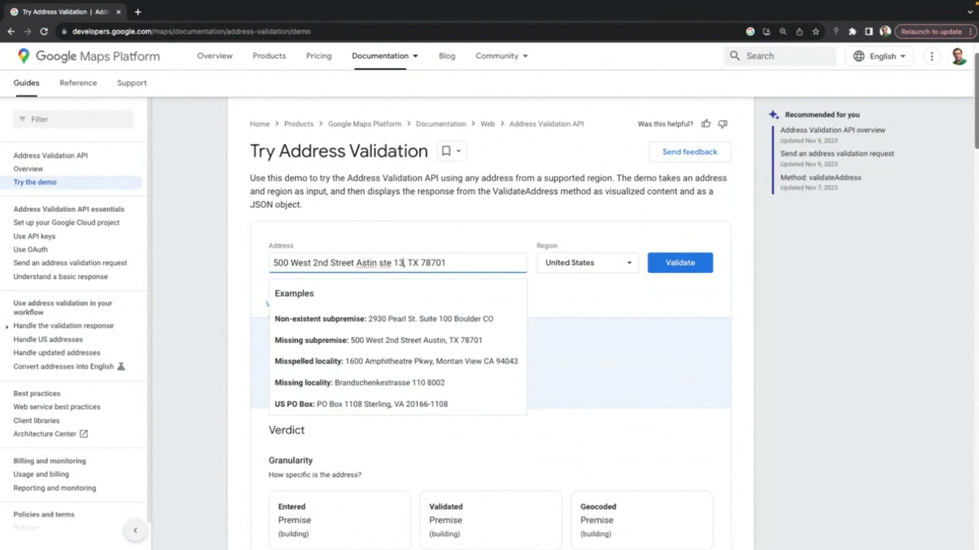
text(3)
key(Return)
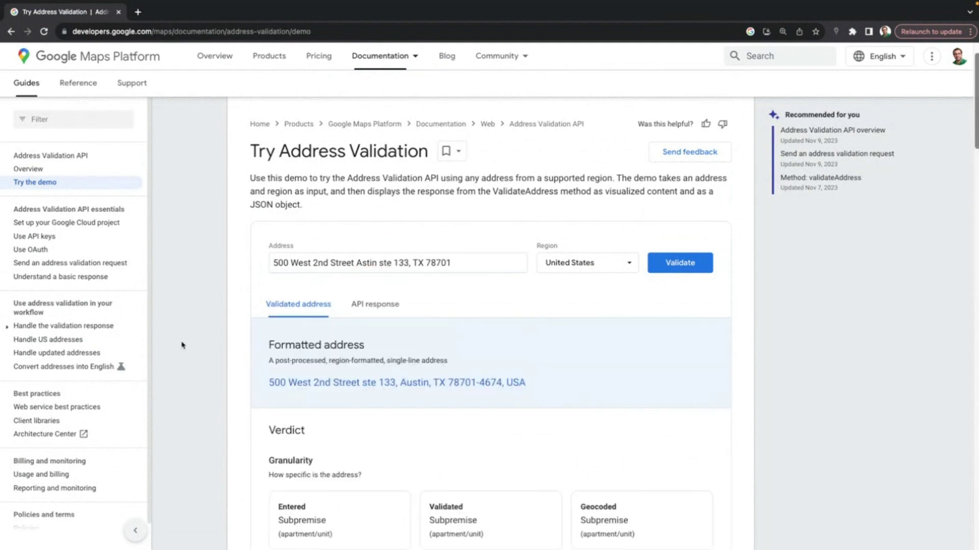
Step: Review the validation results for the address with the suite, from the granularity and verdict through to the USPS Delivery Point Validation confirmation
scroll(246, 424, down, 3)
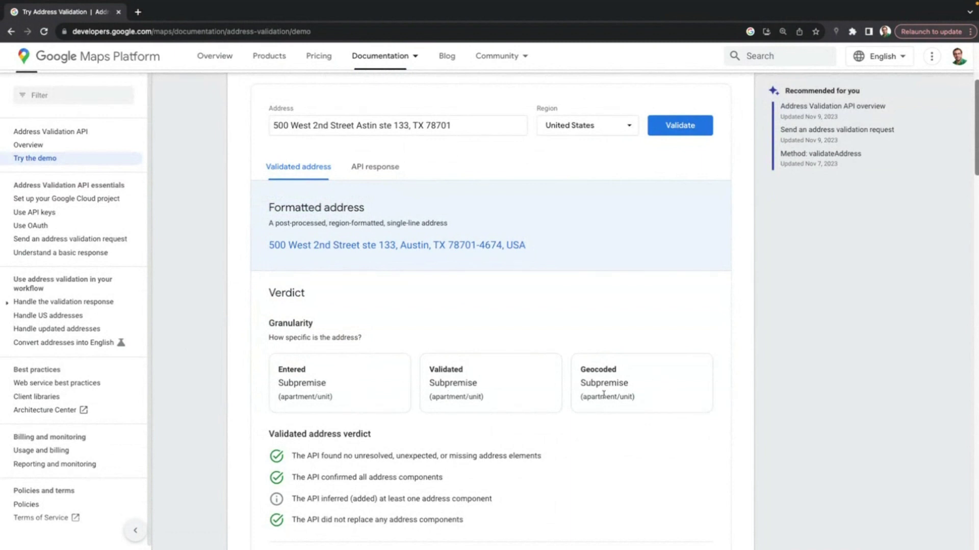
scroll(599, 397, down, 3)
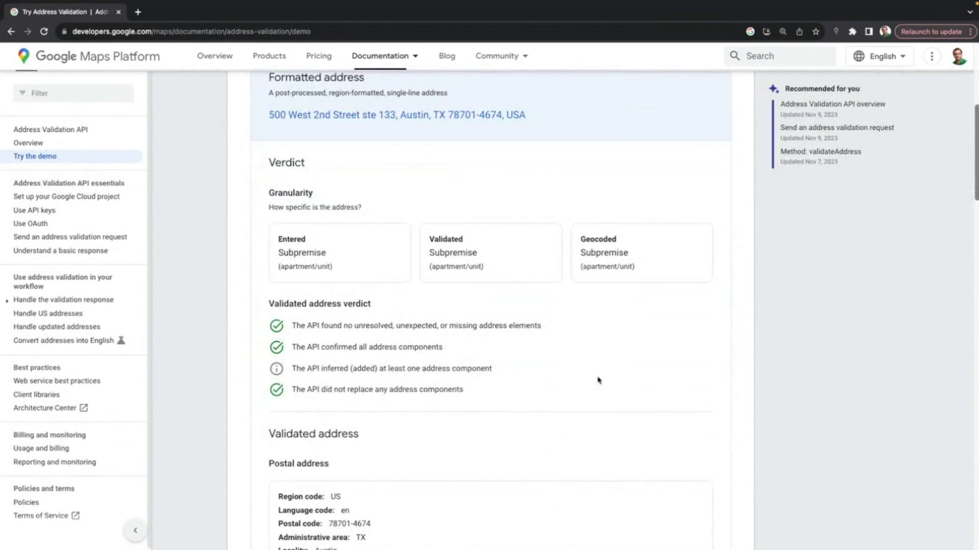
scroll(598, 380, down, 8)
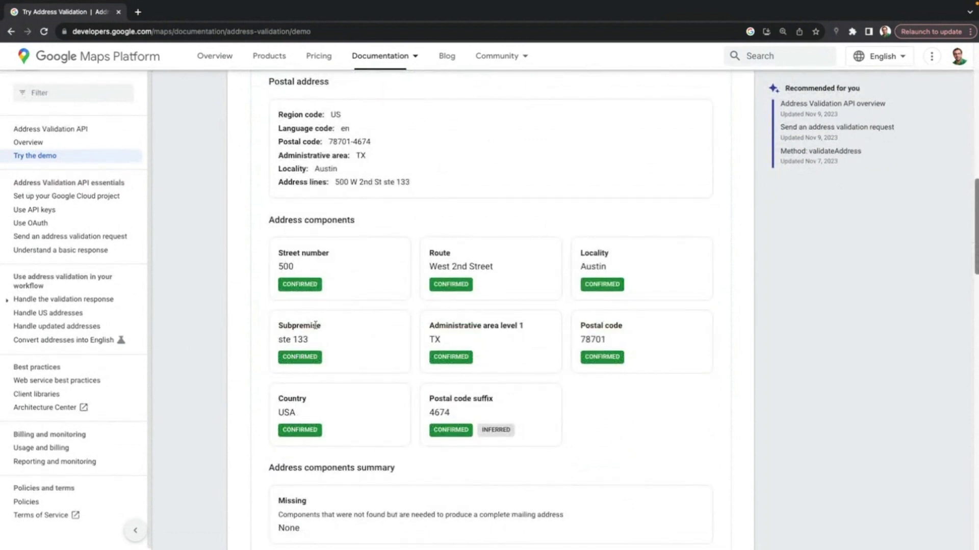
scroll(301, 376, down, 10)
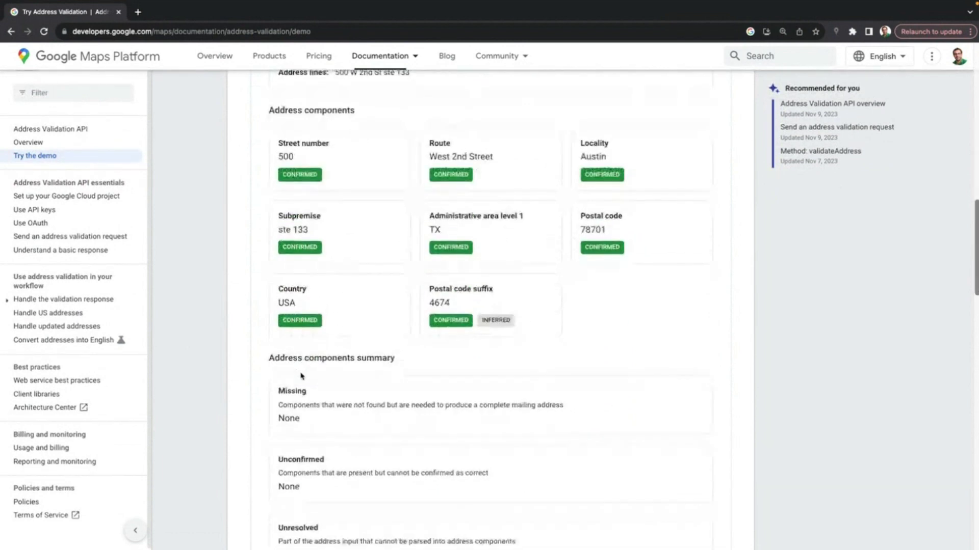
scroll(301, 376, down, 9)
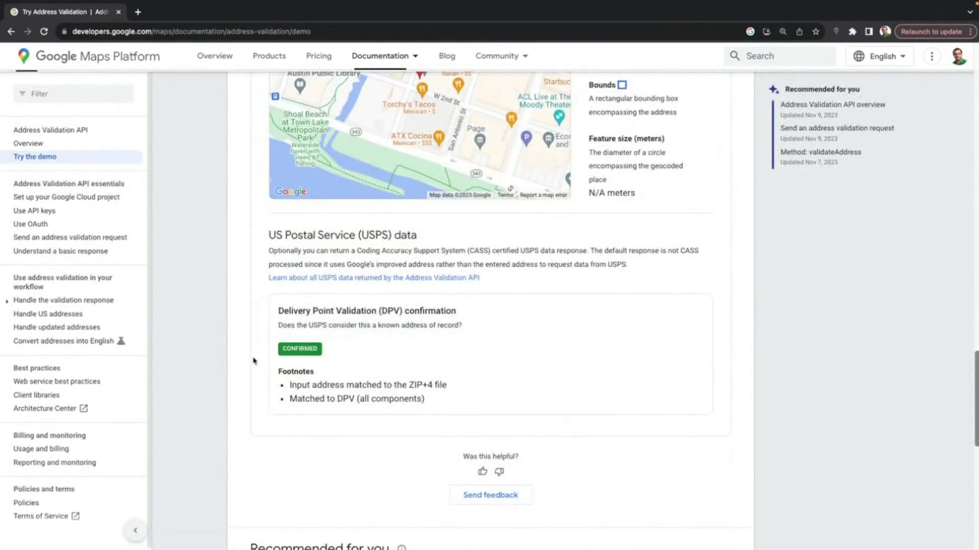
Step: Look back over the metadata, geocode and address components, returning to the formatted address and verdict
scroll(249, 362, up, 9)
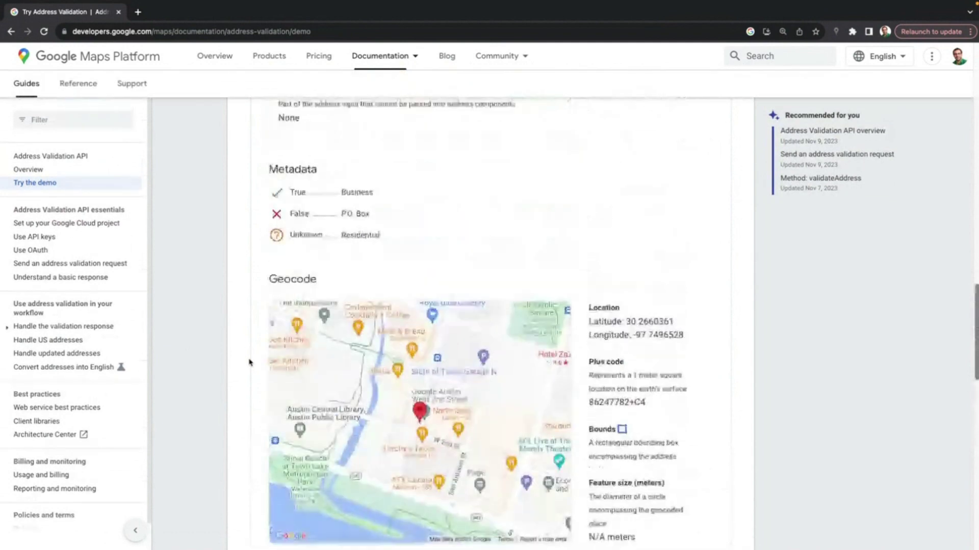
scroll(250, 362, up, 6)
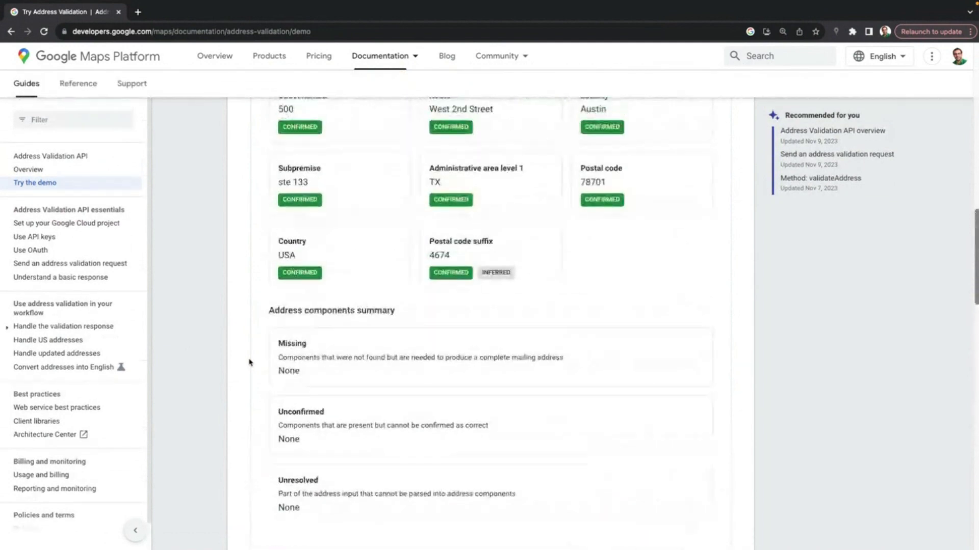
scroll(249, 362, up, 5)
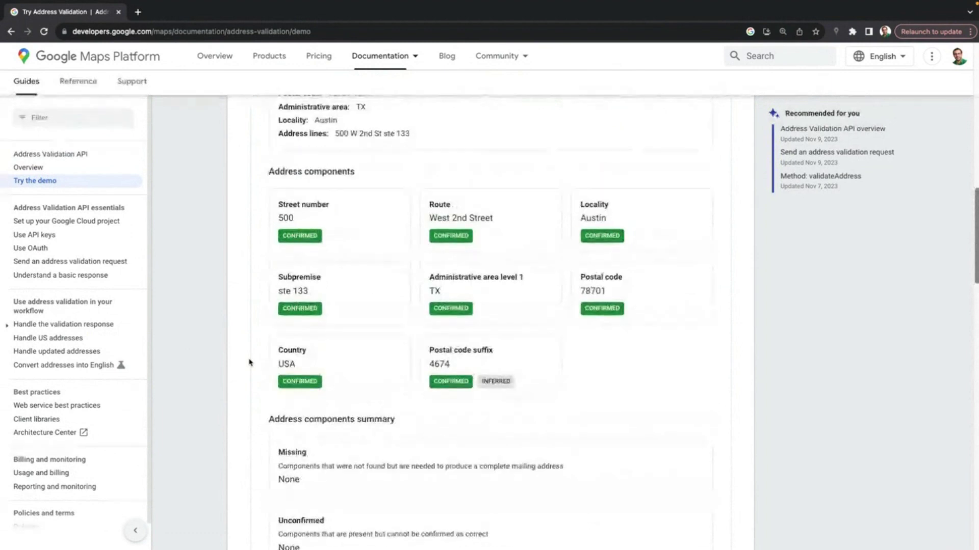
scroll(249, 363, up, 7)
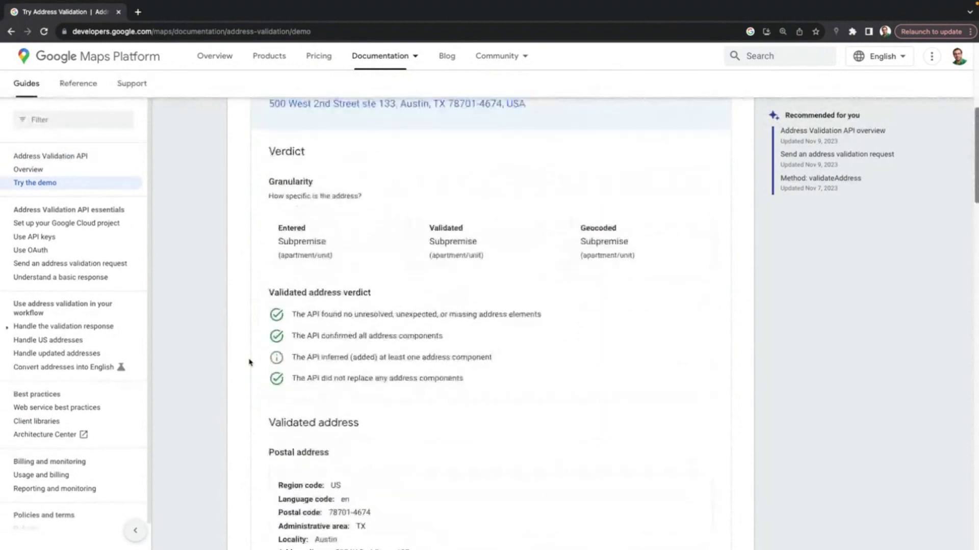
scroll(249, 363, up, 2)
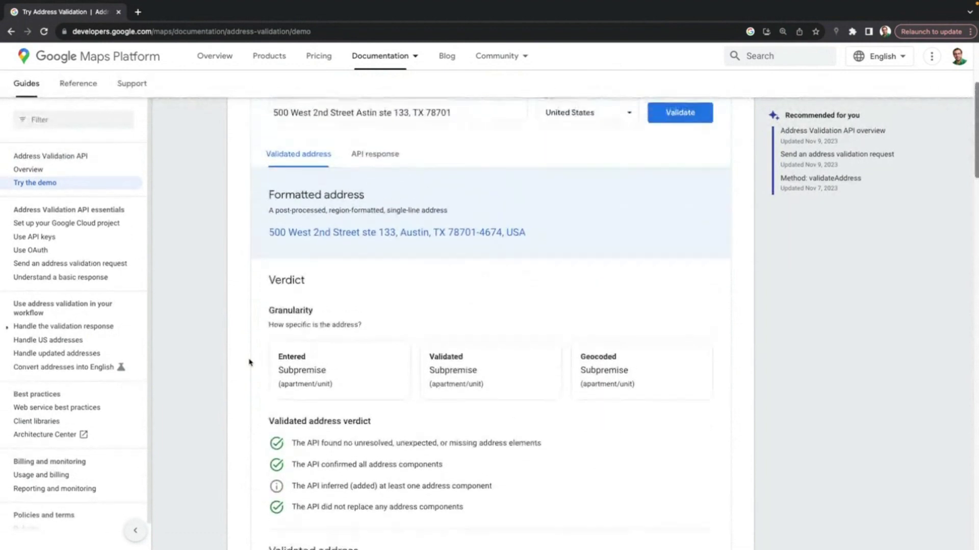